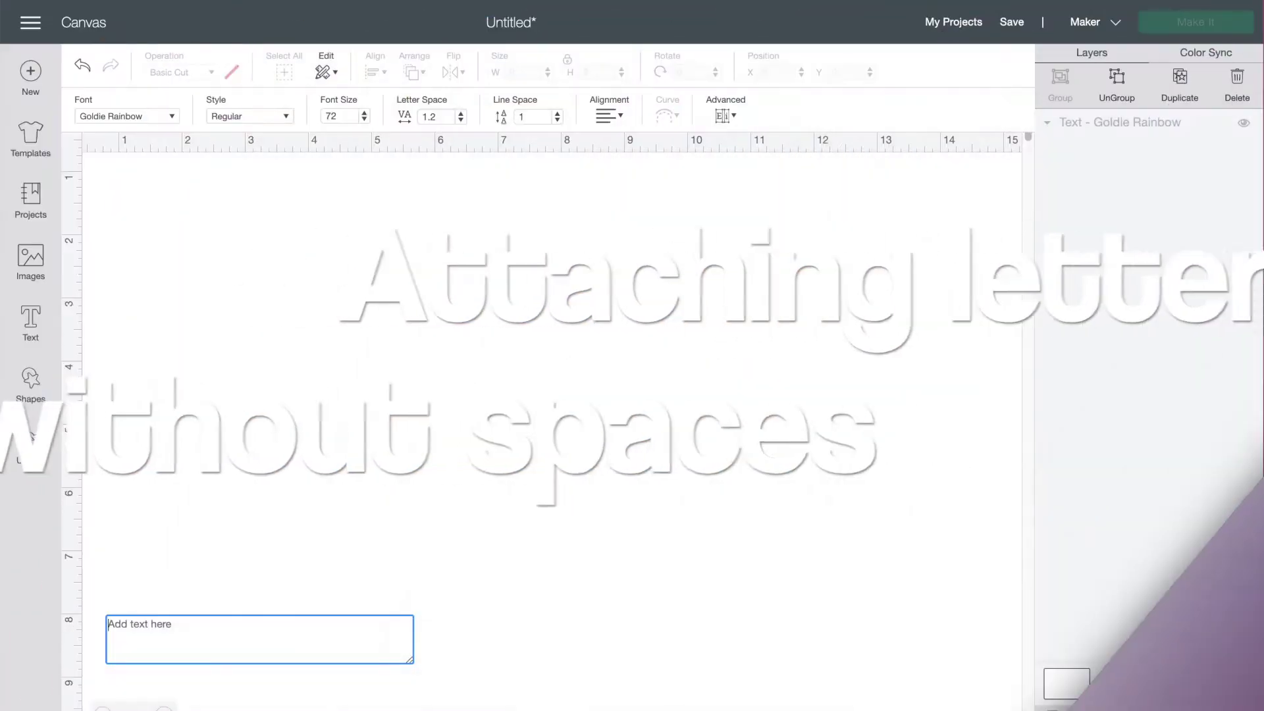
pyautogui.write('Welc')
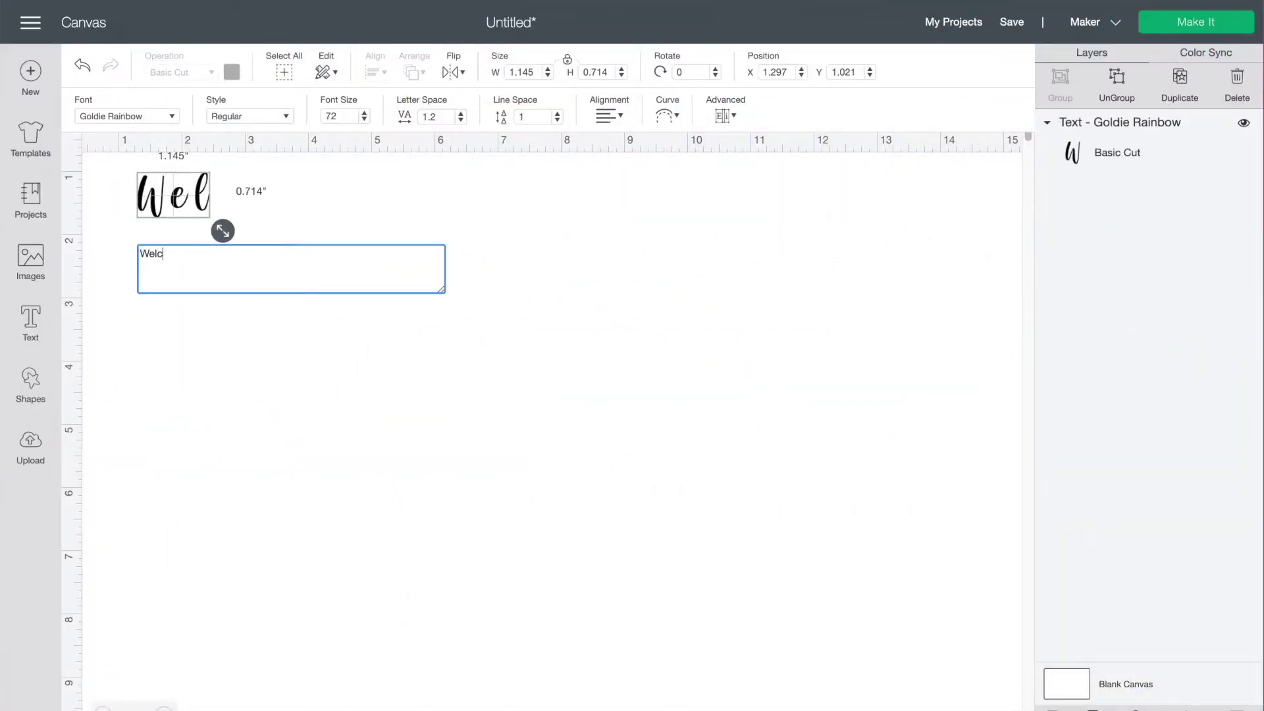
pyautogui.write('ome')
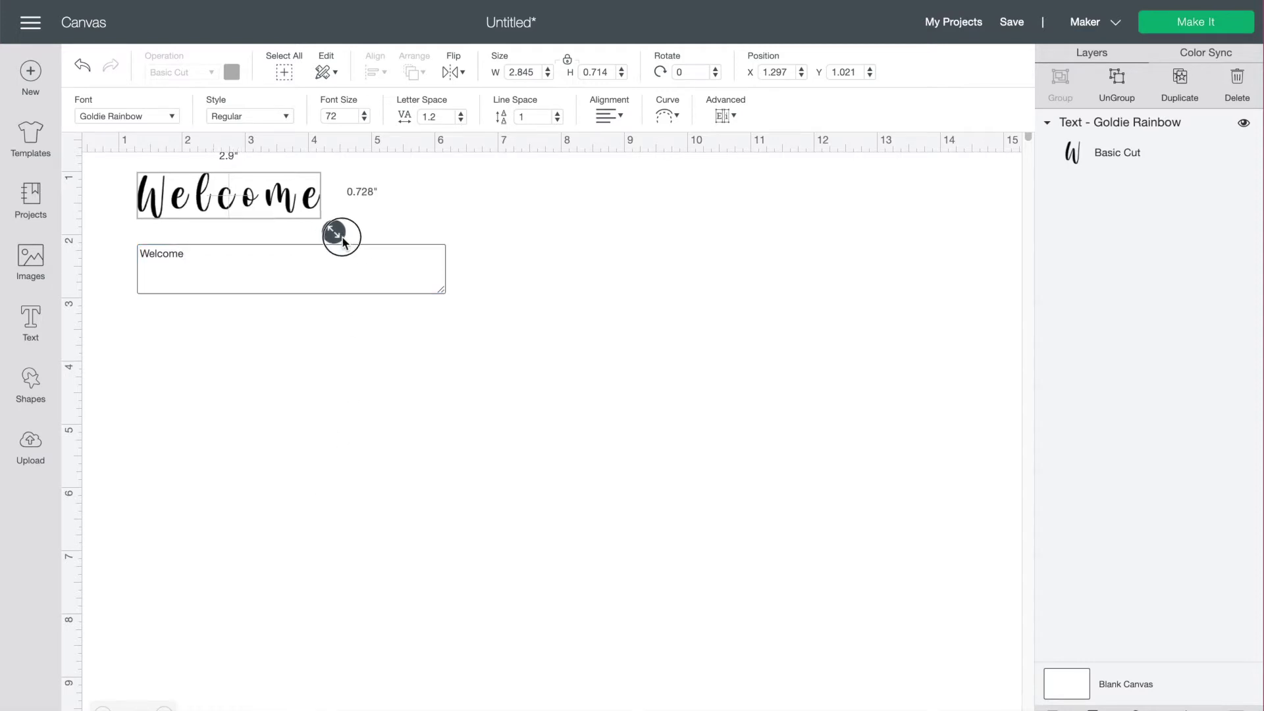
# Stretch Welcome to about 13.7 inches wide and select the text.
pyautogui.moveTo(330, 230); pyautogui.dragTo(515, 496)
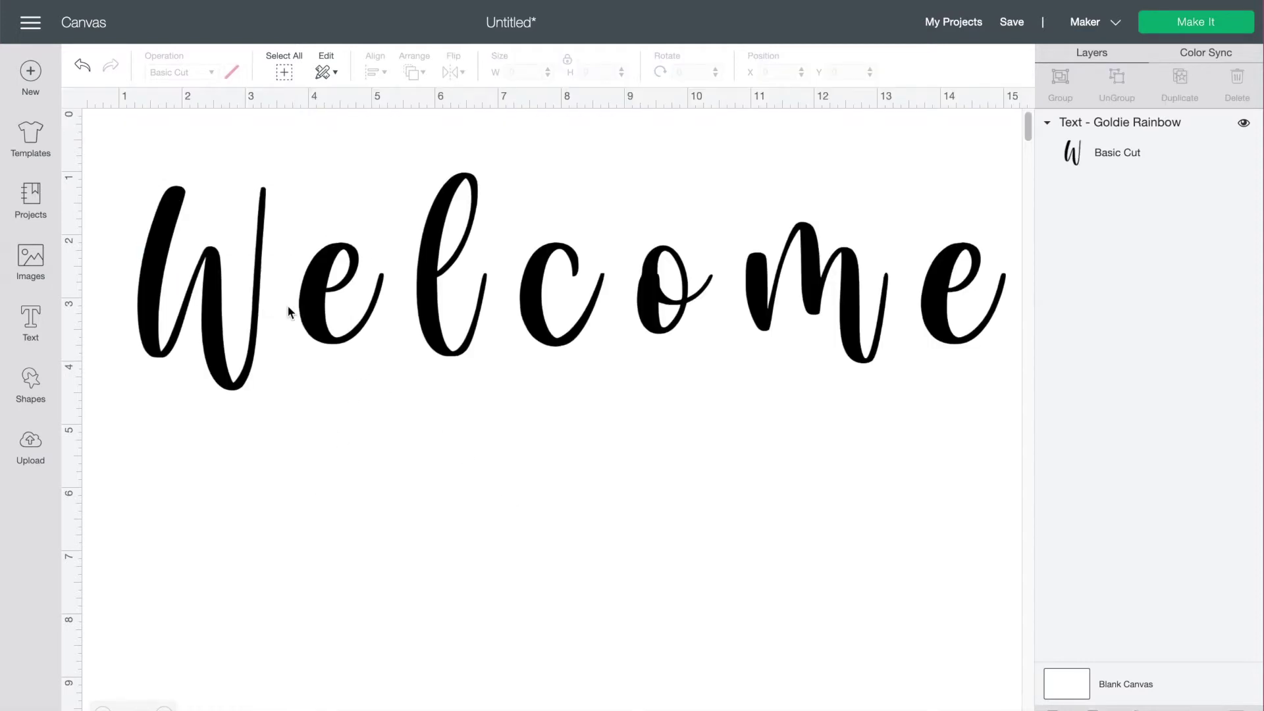
pyautogui.click(434, 308)
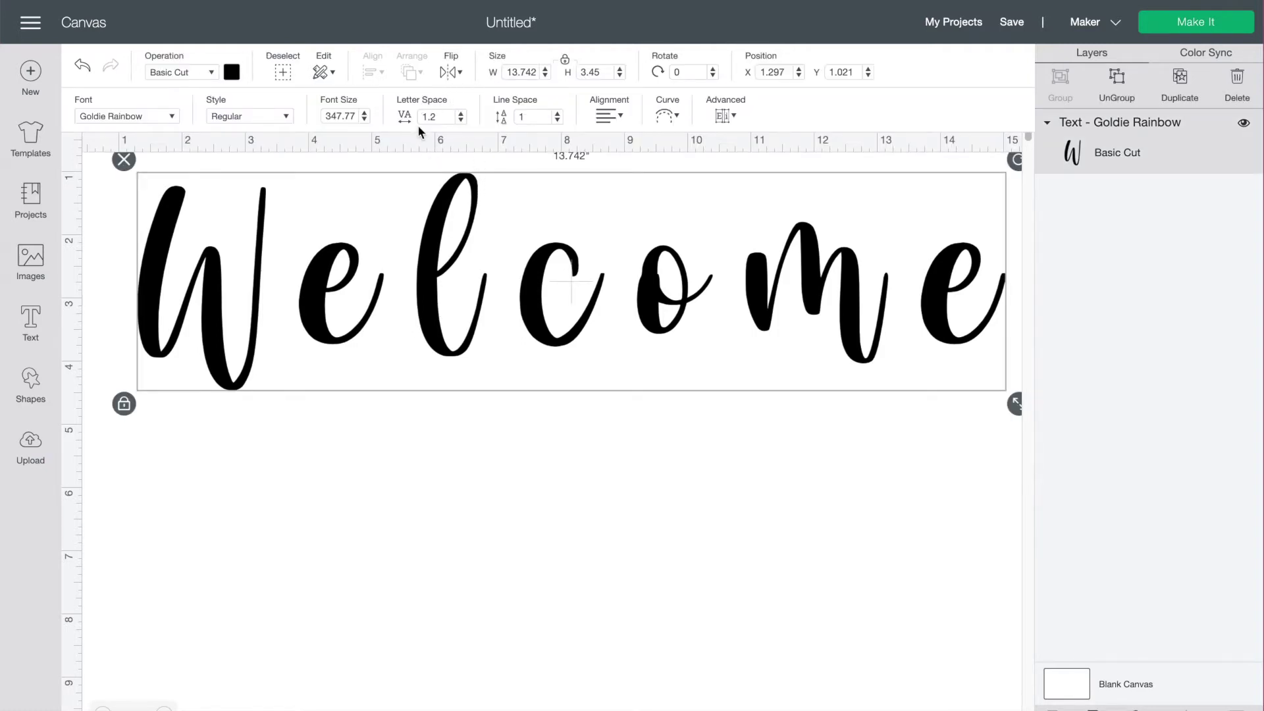
# Set Welcome's letter spacing to -0.2 so the script letters connect, then enlarge the word.
pyautogui.click(461, 119)
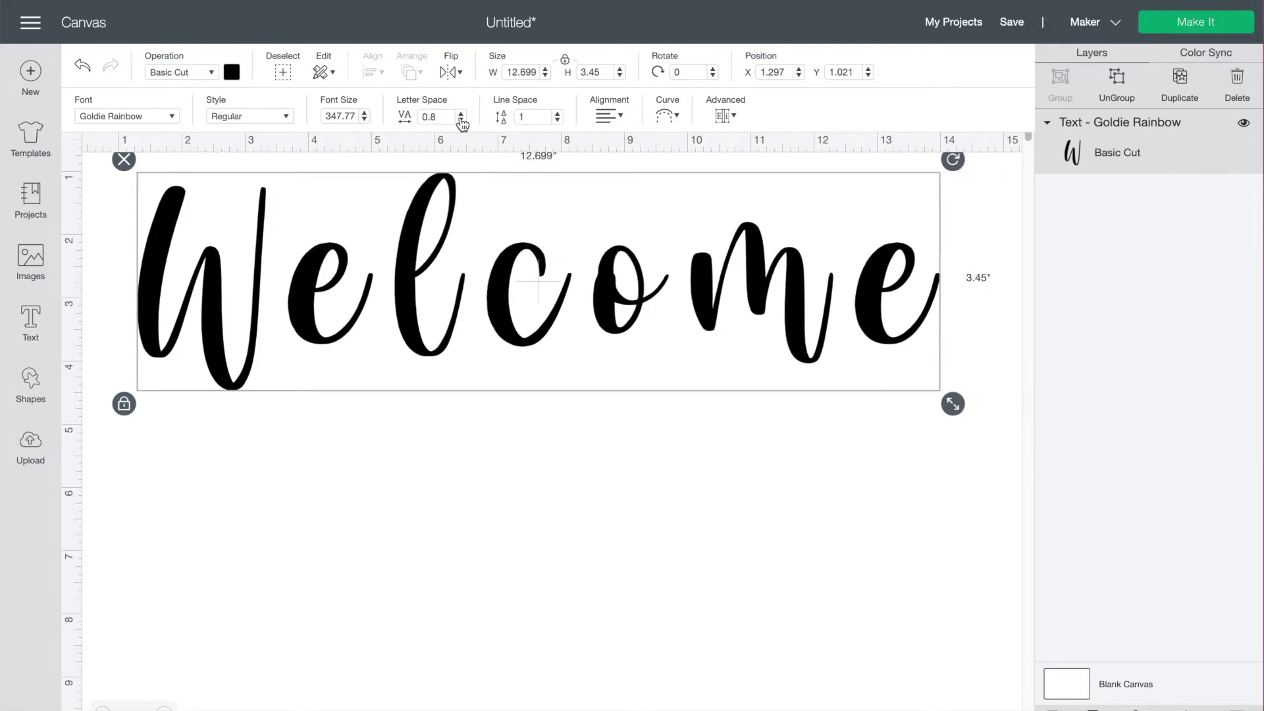
pyautogui.click(460, 120)
pyautogui.click(461, 119)
pyautogui.click(460, 120)
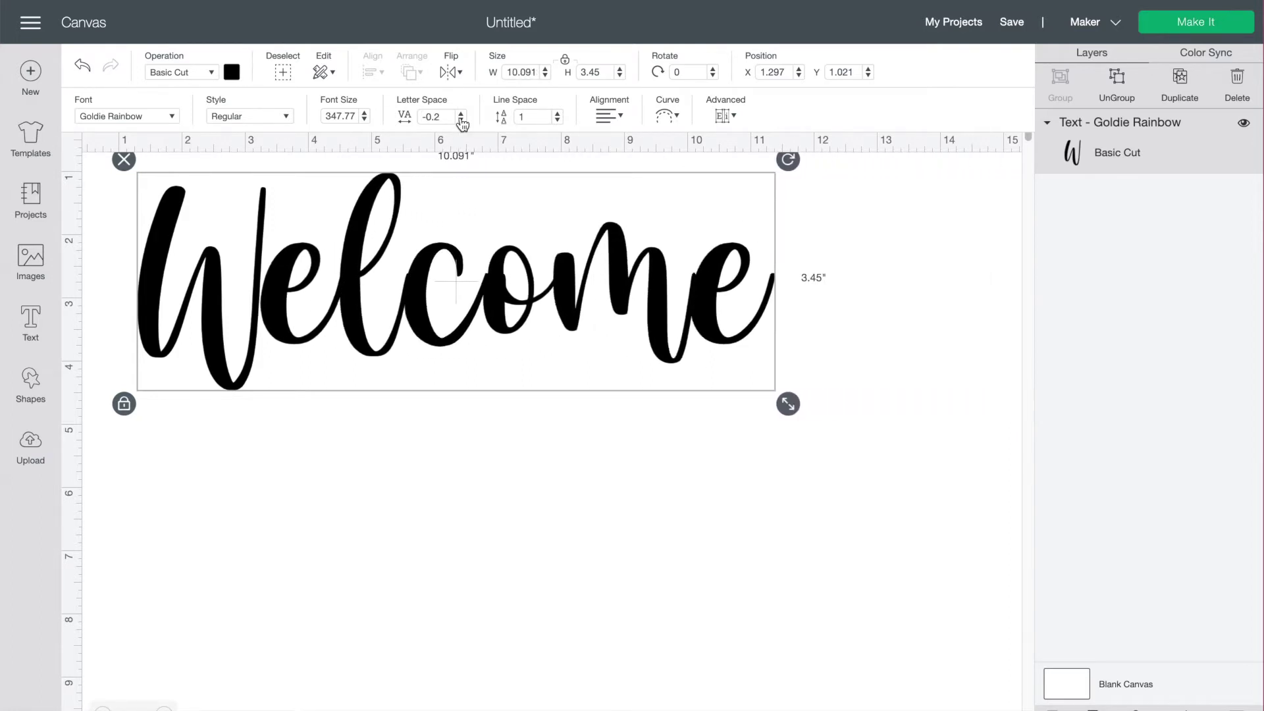
pyautogui.click(681, 538)
pyautogui.click(724, 346)
pyautogui.moveTo(787, 404); pyautogui.dragTo(1015, 479)
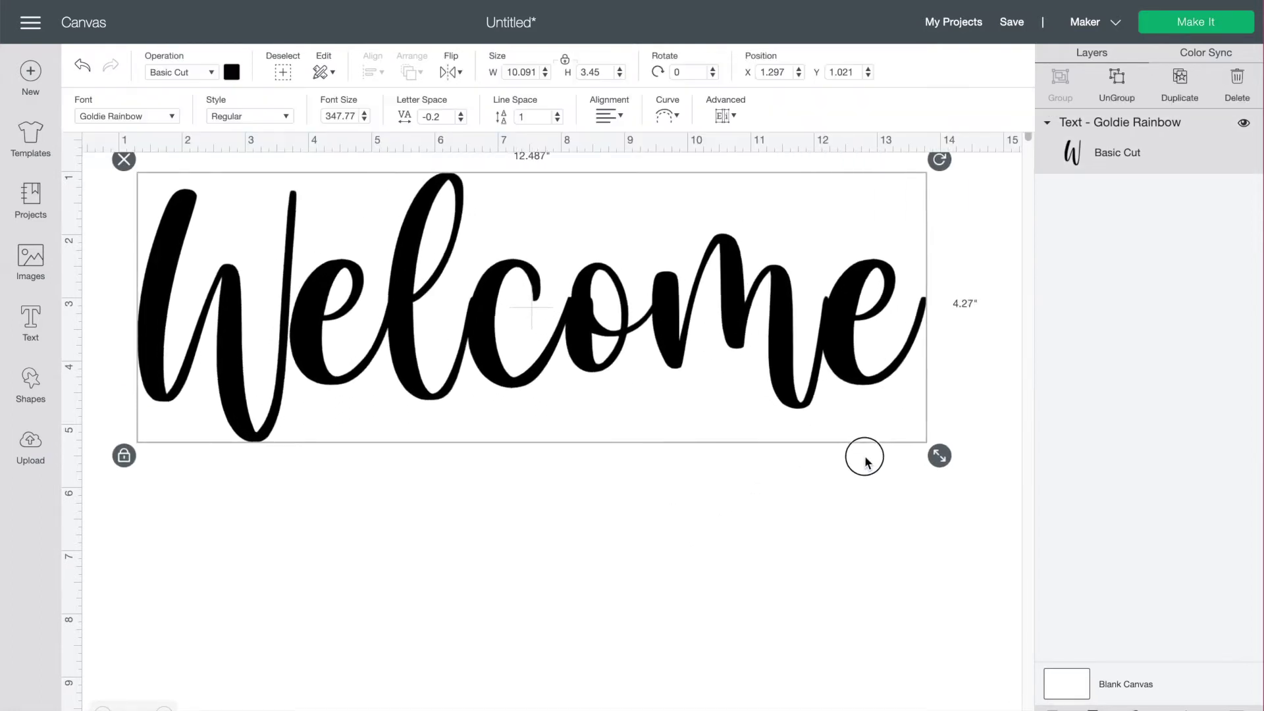
pyautogui.click(837, 550)
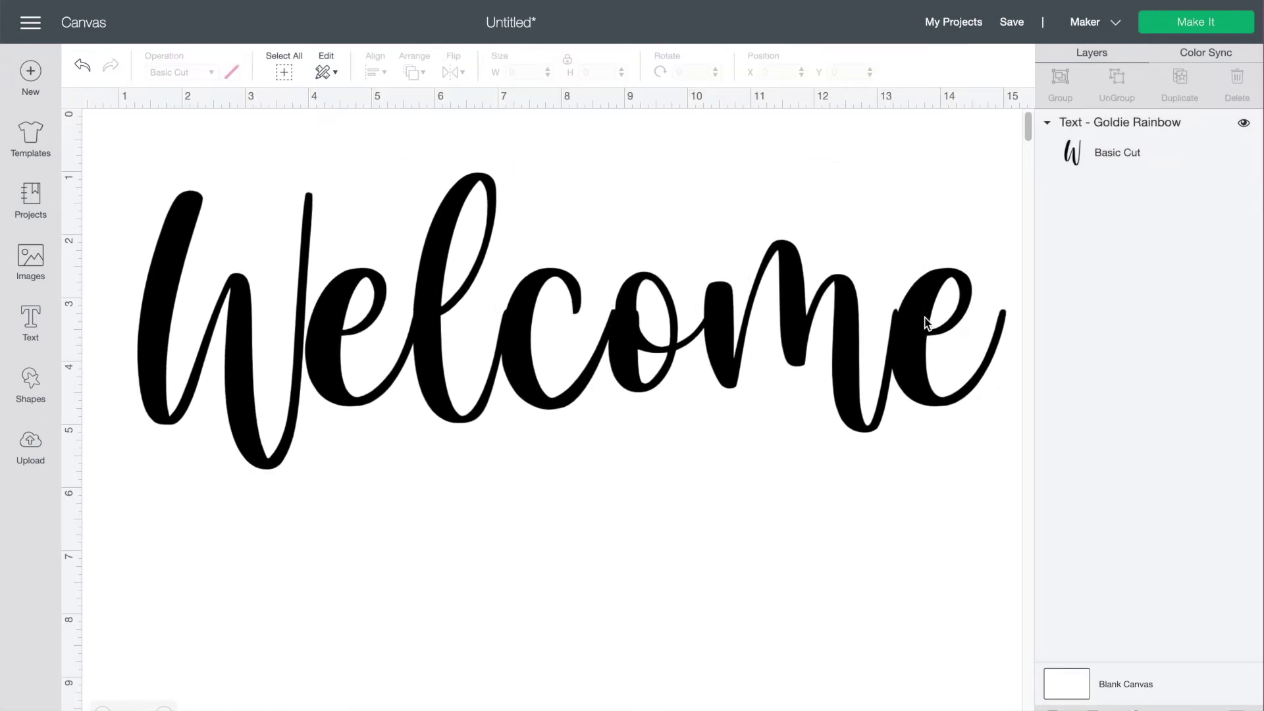
# Ungroup Welcome into separate letter layers and adjust the c, l and e letters.
pyautogui.click(622, 354)
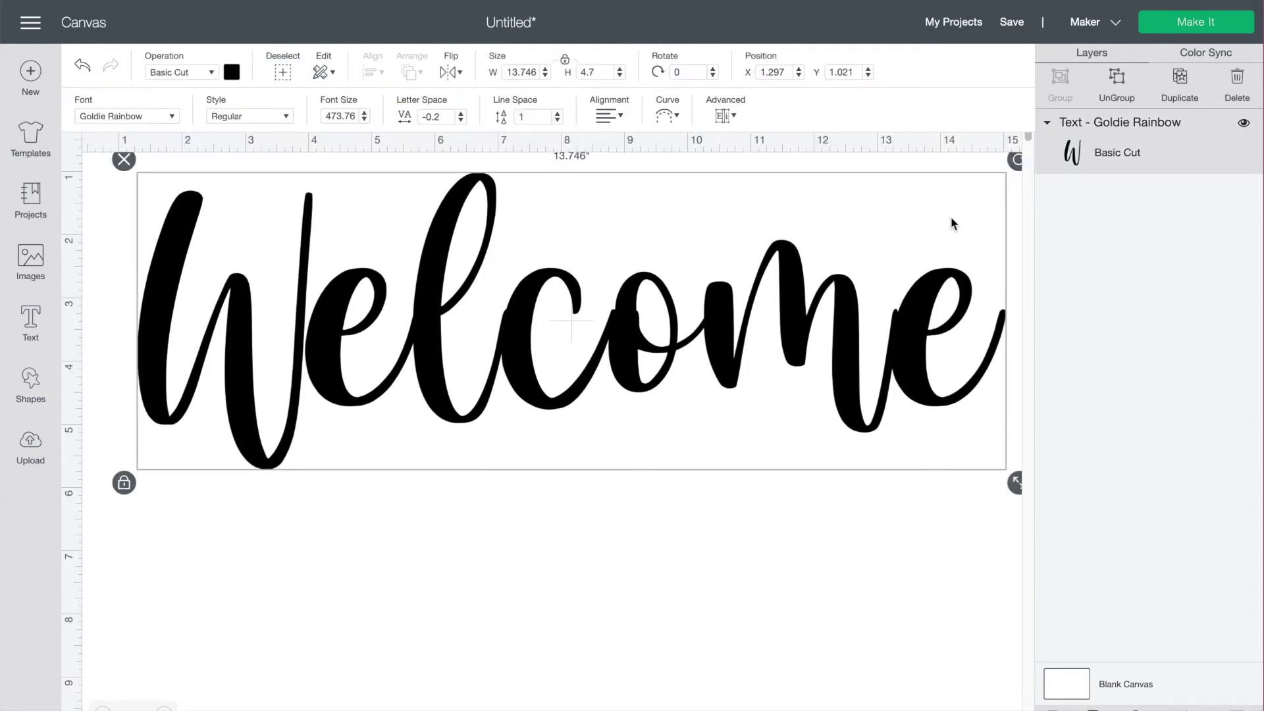
pyautogui.click(1118, 92)
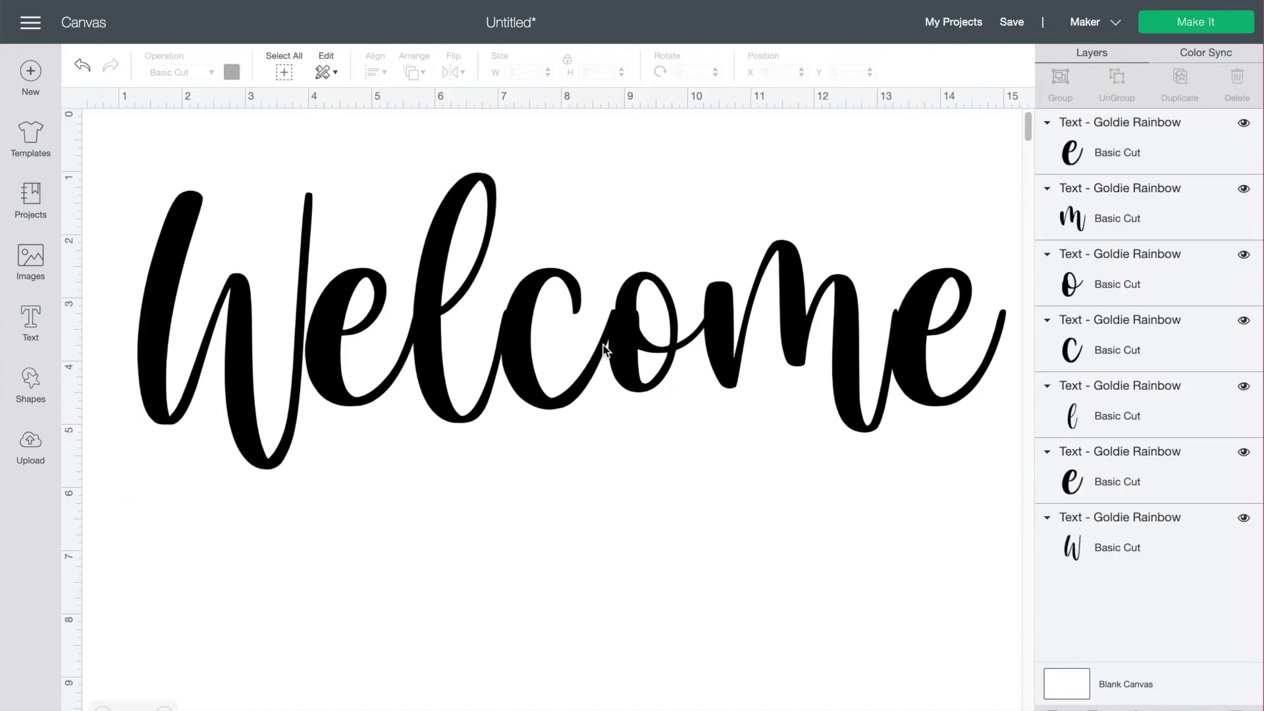
pyautogui.click(518, 362)
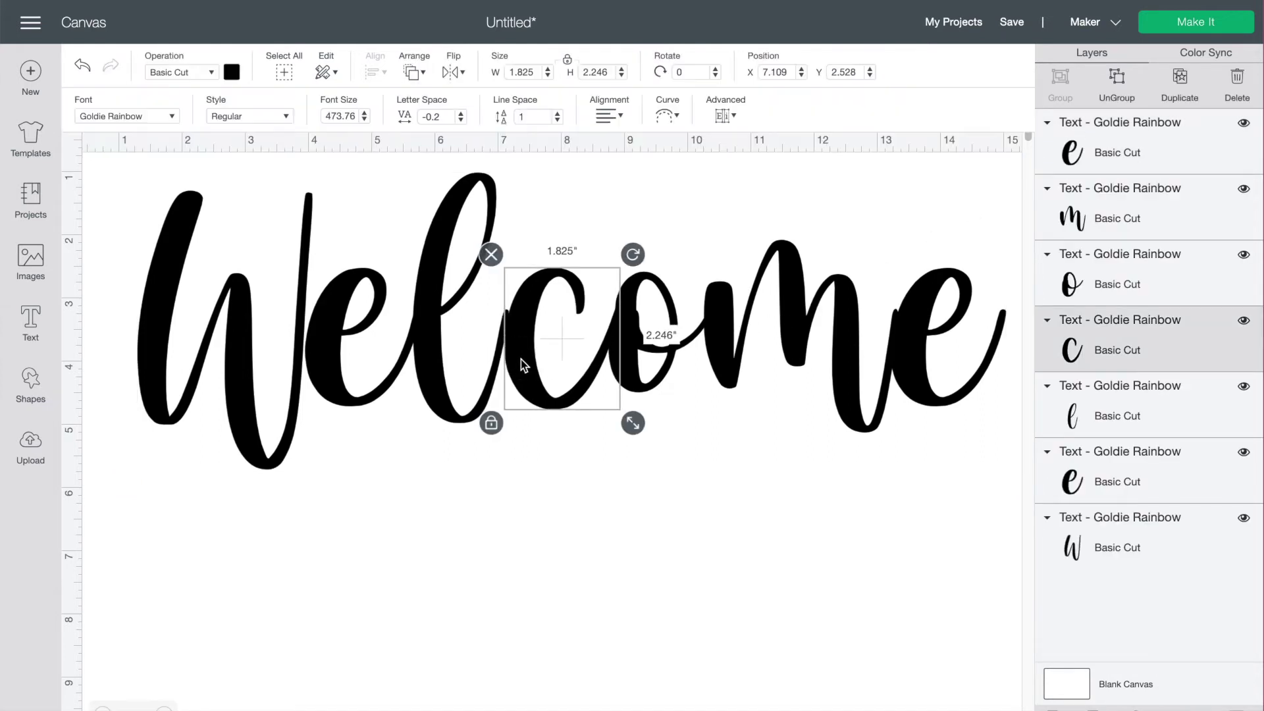
pyautogui.click(439, 368)
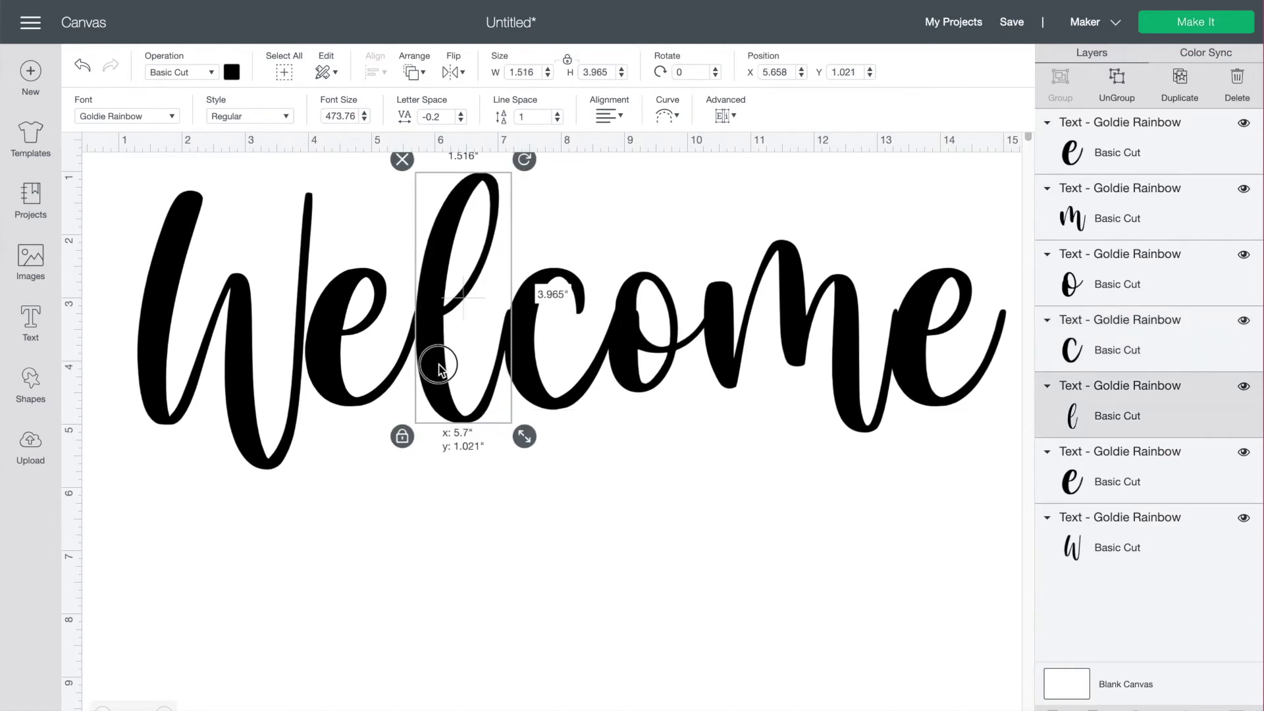
pyautogui.click(337, 359)
pyautogui.click(914, 360)
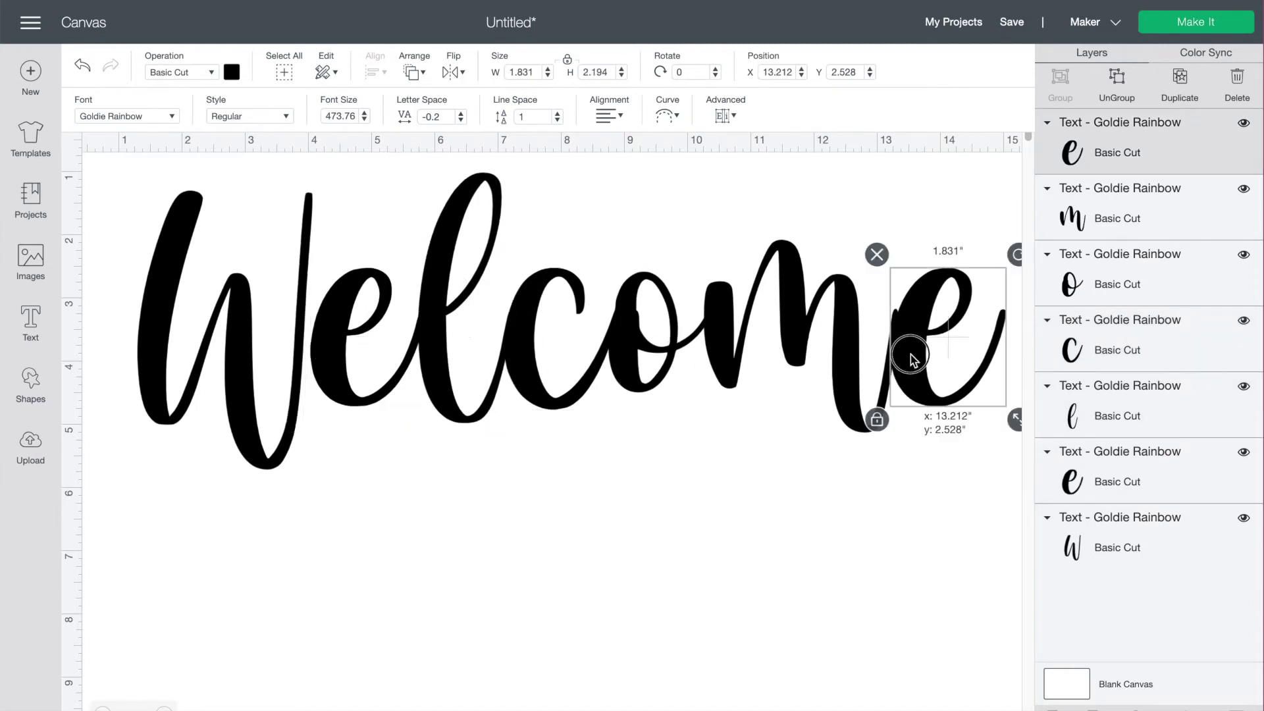
pyautogui.click(442, 507)
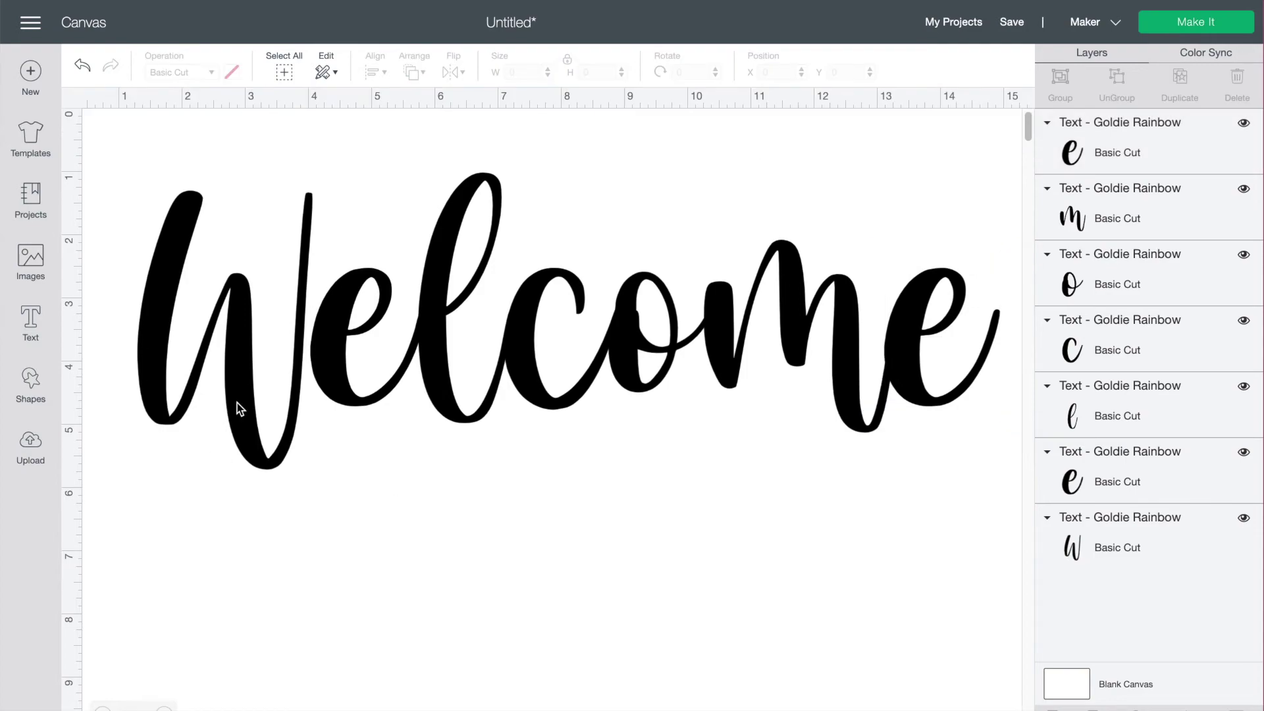
pyautogui.hotkey('ctrl', 'z')
# Move the loose e to overlap, weld the letters, and preview on the 12x12 mat.
pyautogui.click(1200, 27)
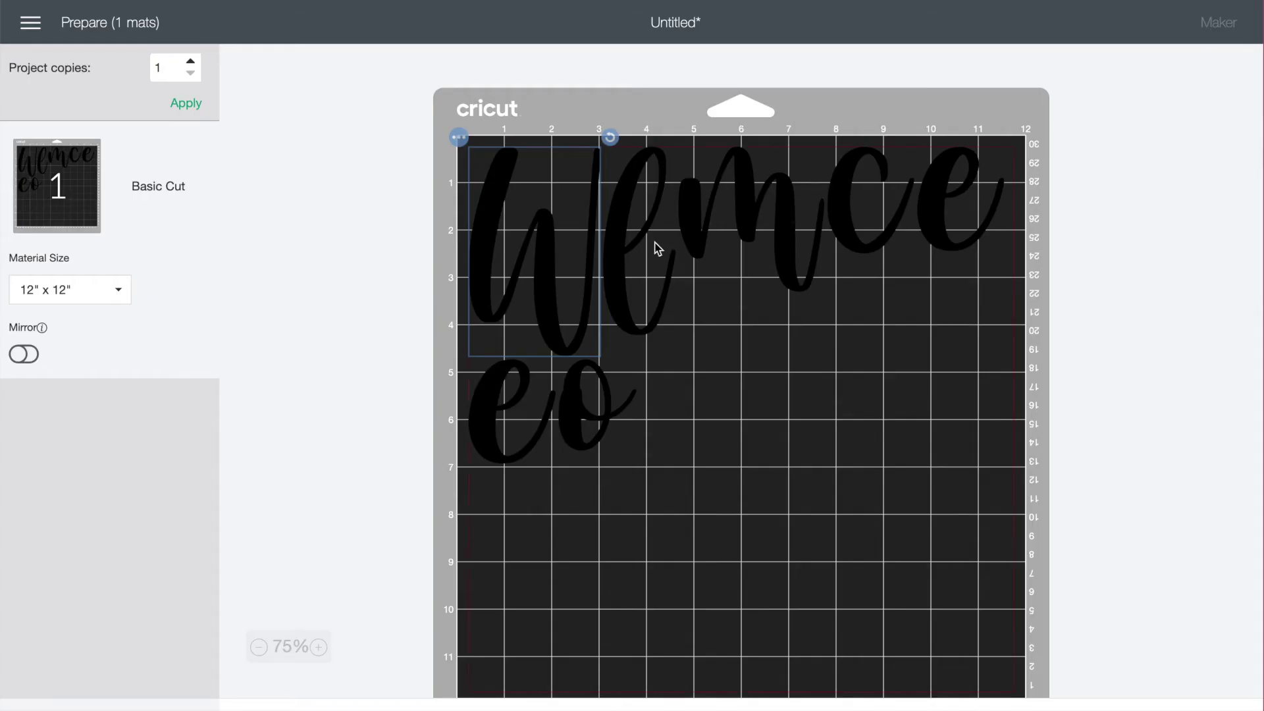
pyautogui.moveTo(620, 263)
pyautogui.mouseDown()
pyautogui.moveTo(741, 423)
pyautogui.moveTo(663, 367)
pyautogui.mouseUp()
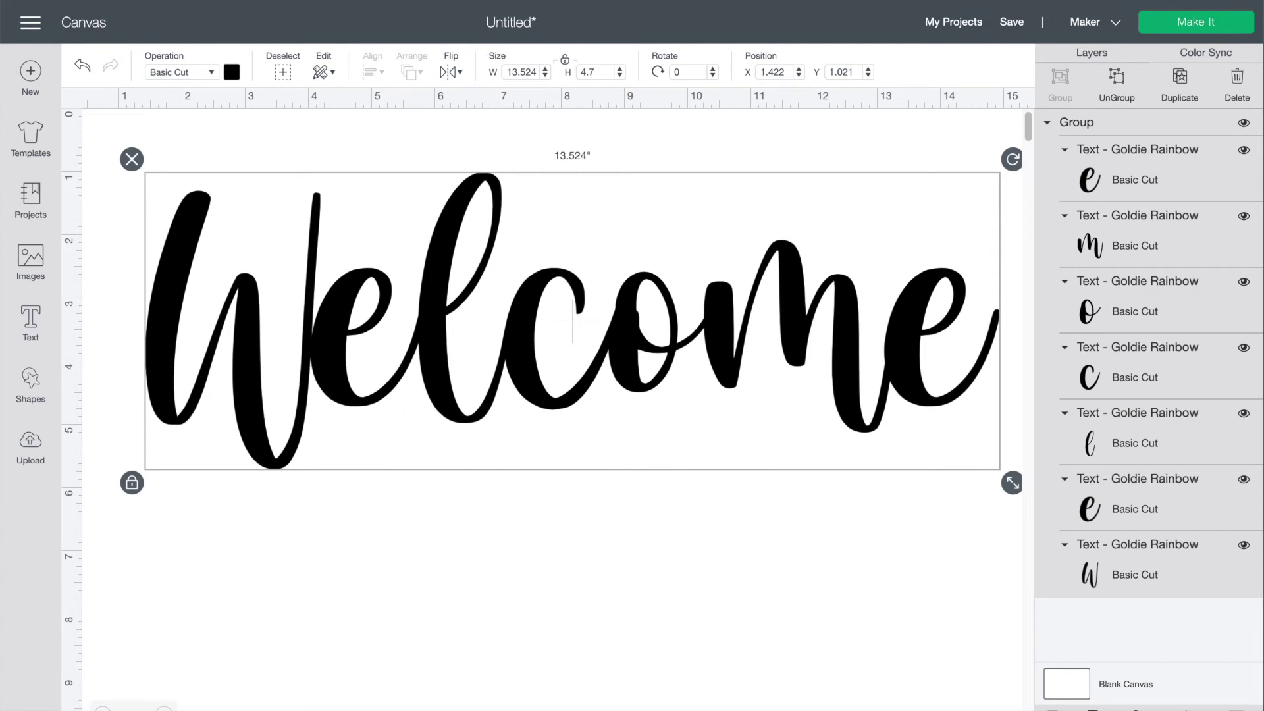
pyautogui.click(1135, 707)
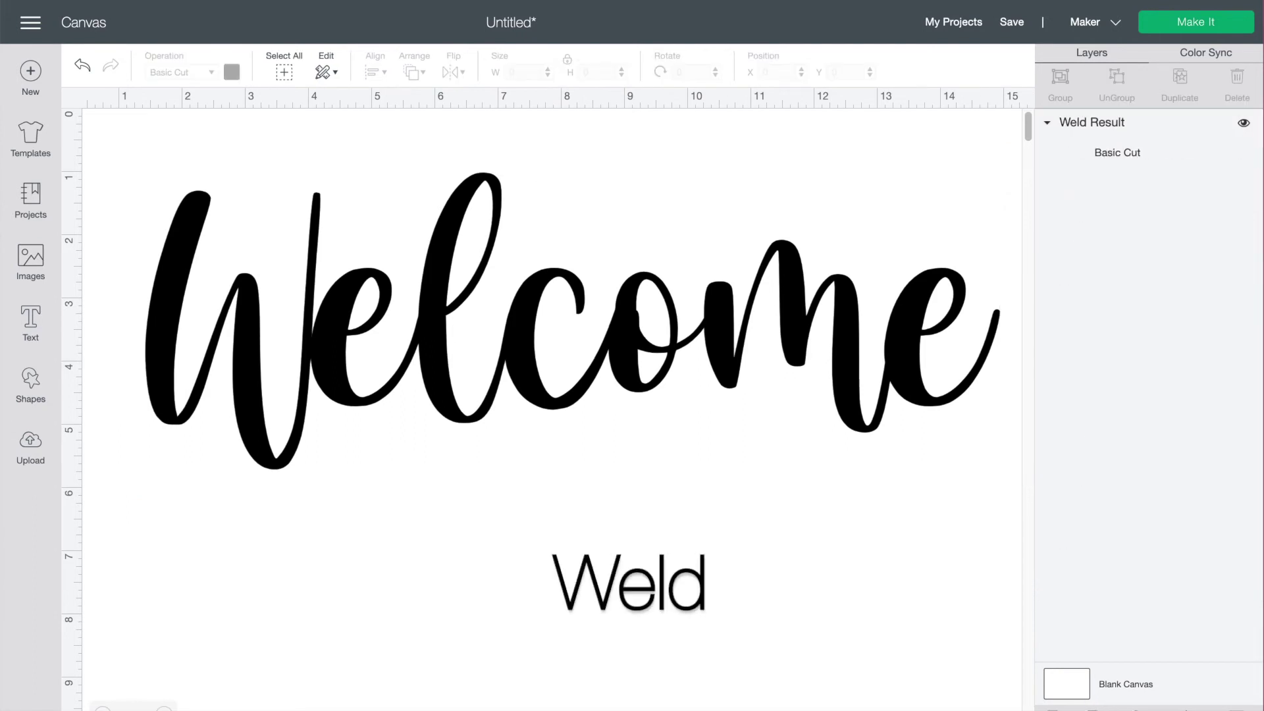
pyautogui.click(1200, 23)
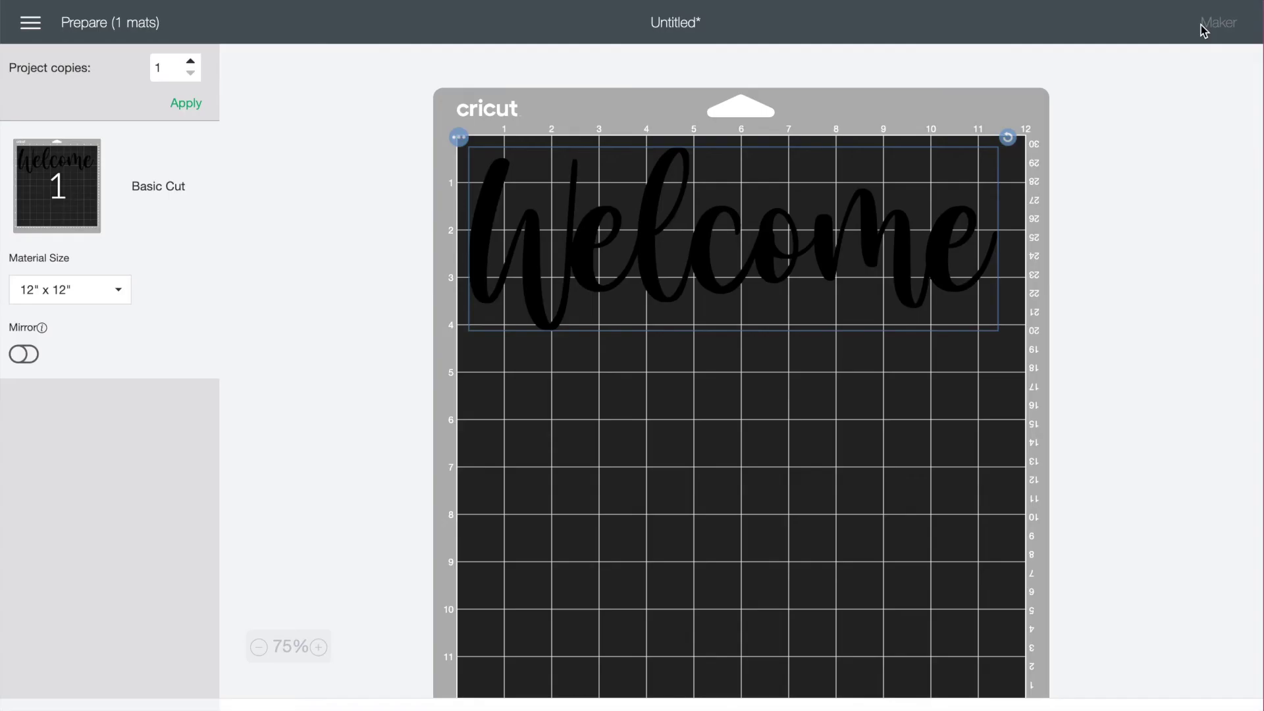
# Nudge the welded Welcome slightly downward, away from the mat's top edge.
pyautogui.moveTo(896, 258)
pyautogui.mouseDown()
pyautogui.moveTo(911, 284)
pyautogui.moveTo(909, 274)
pyautogui.mouseUp()
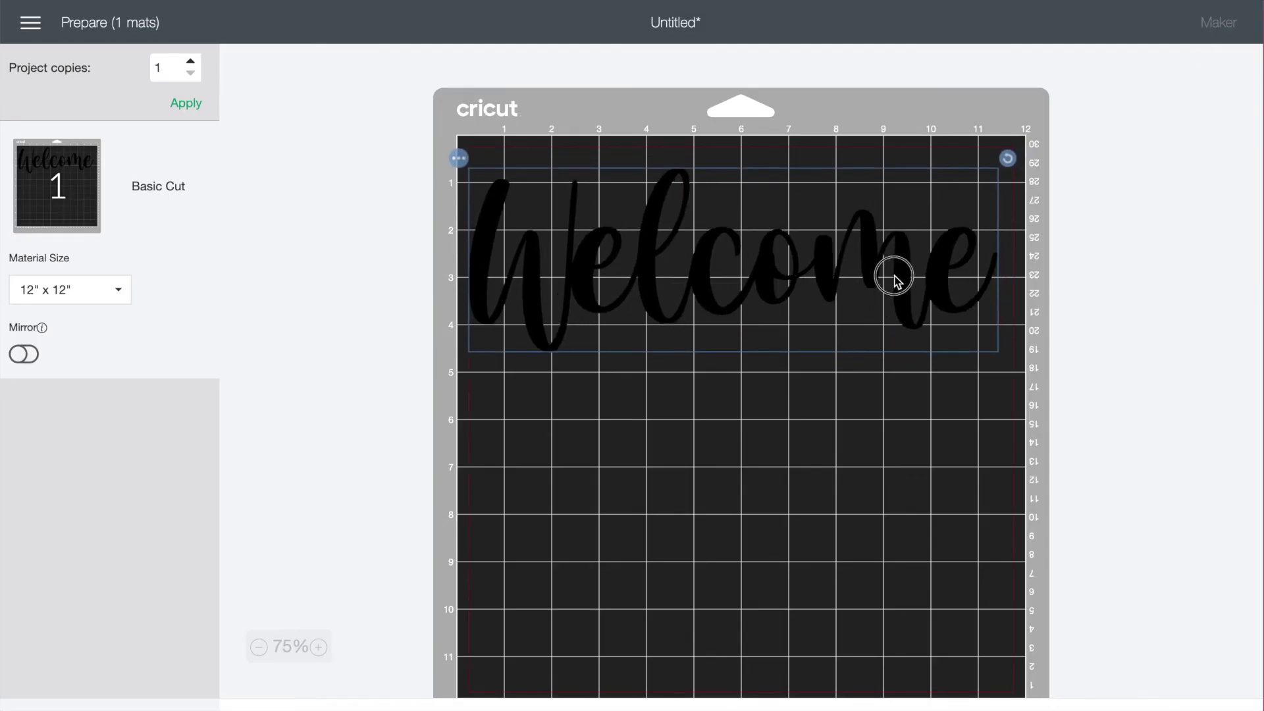